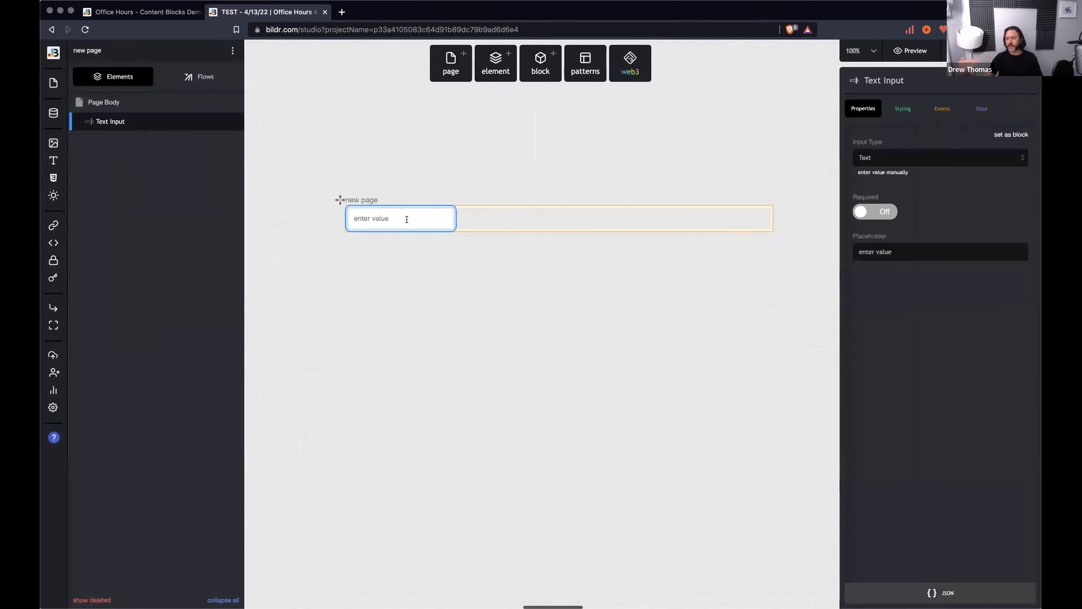
- Add a Button element and a Text / Paragraph element to the page body
{"action": "left_click", "coordinate": [492, 67]}
{"action": "type", "text": "button"}
{"action": "left_click_drag", "start_coordinate": [377, 204], "coordinate": [481, 219]}
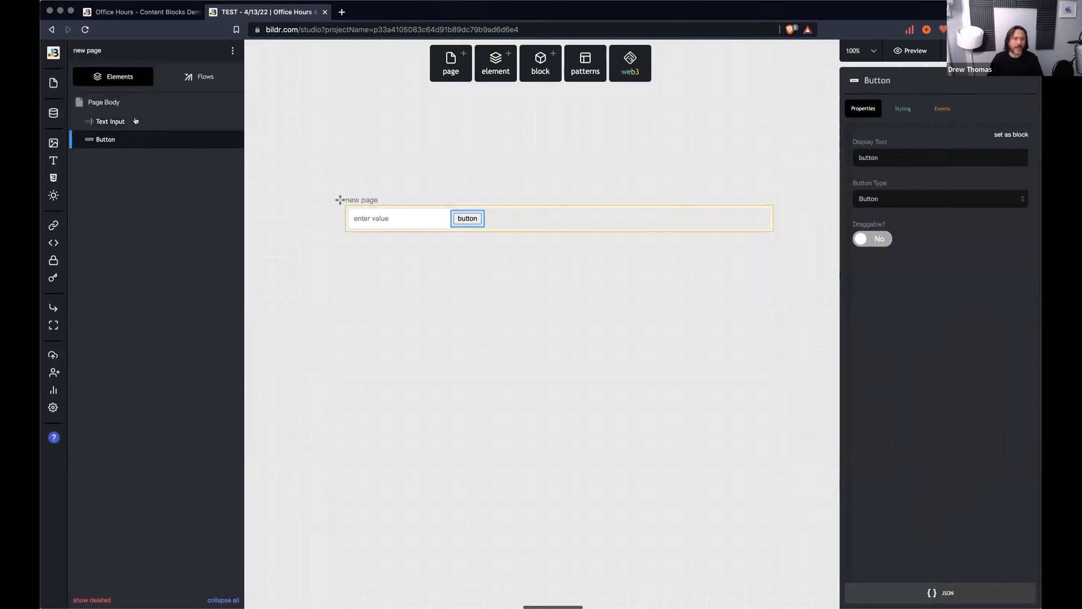
{"action": "mouse_move", "coordinate": [139, 100]}
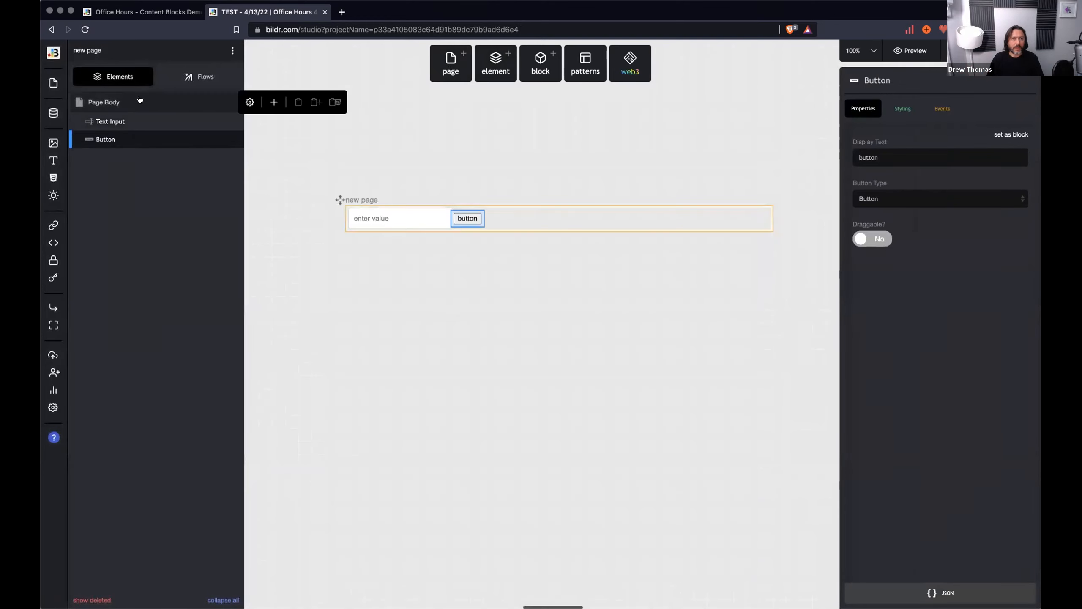
{"action": "left_click", "coordinate": [495, 63]}
{"action": "left_click_drag", "start_coordinate": [433, 421], "coordinate": [133, 105]}
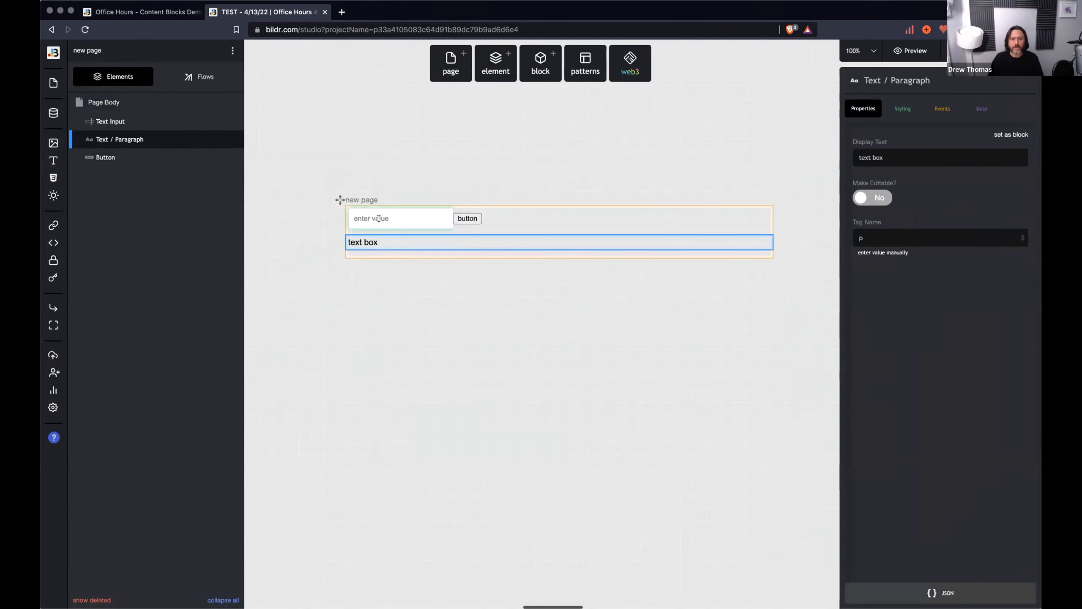
- Create a new page flow named "Format as Money"
{"action": "left_click", "coordinate": [166, 82]}
{"action": "left_click", "coordinate": [91, 126]}
{"action": "type", "text": "Format "}
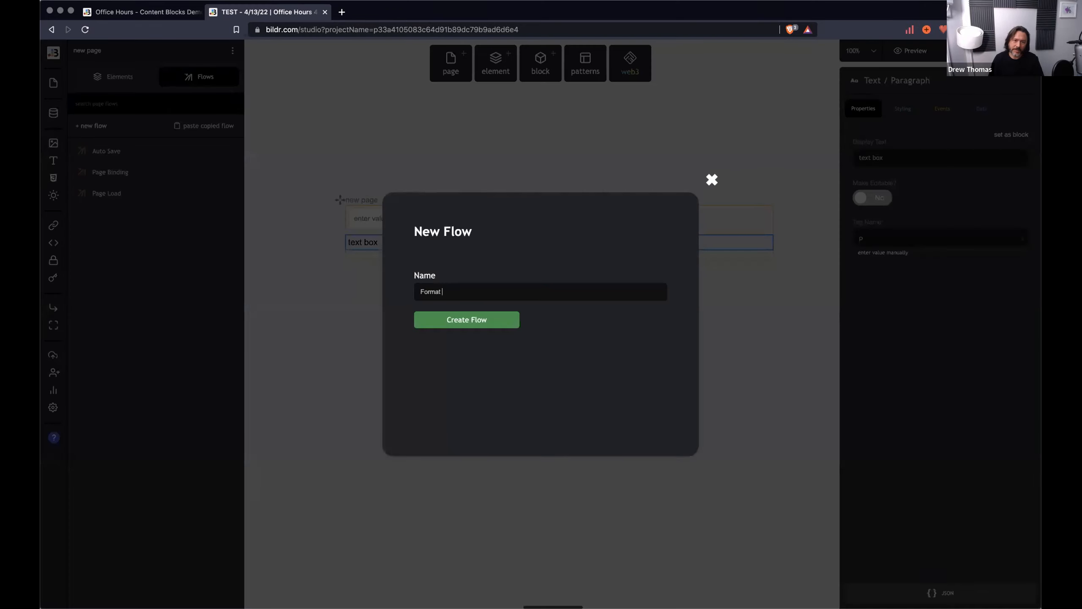
{"action": "type", "text": "as Money"}
{"action": "key", "text": "Return"}
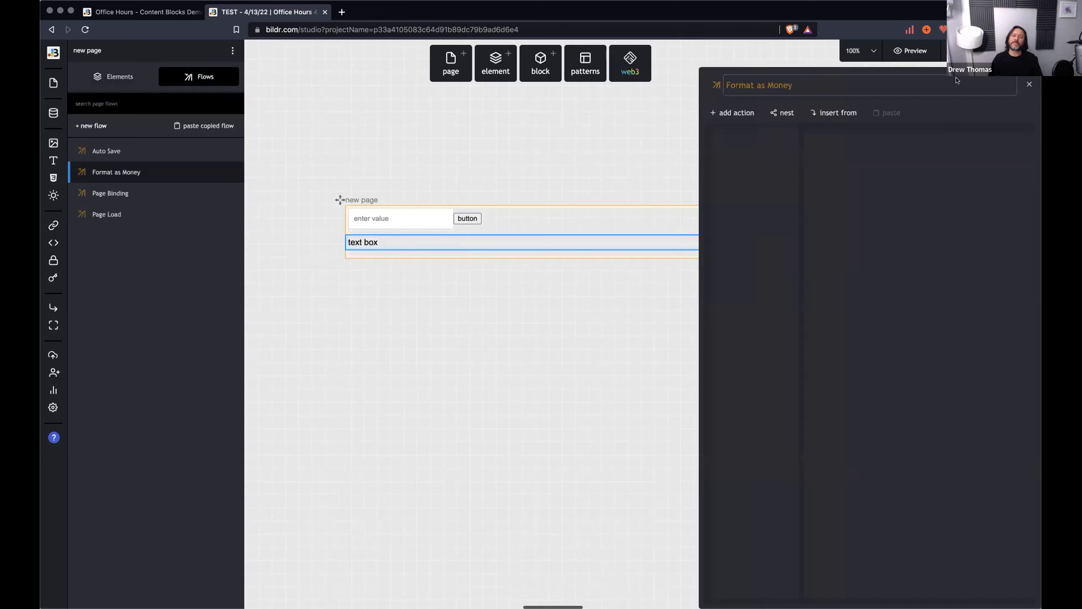
- Find the Format as Money action and add it to the new flow
{"action": "left_click", "coordinate": [739, 112]}
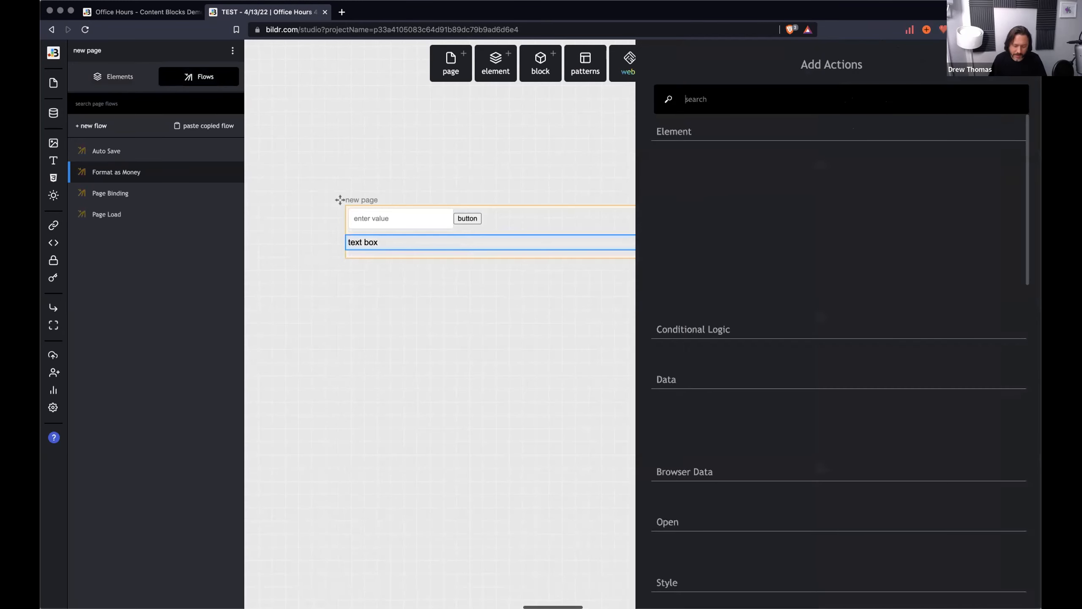
{"action": "type", "text": "format"}
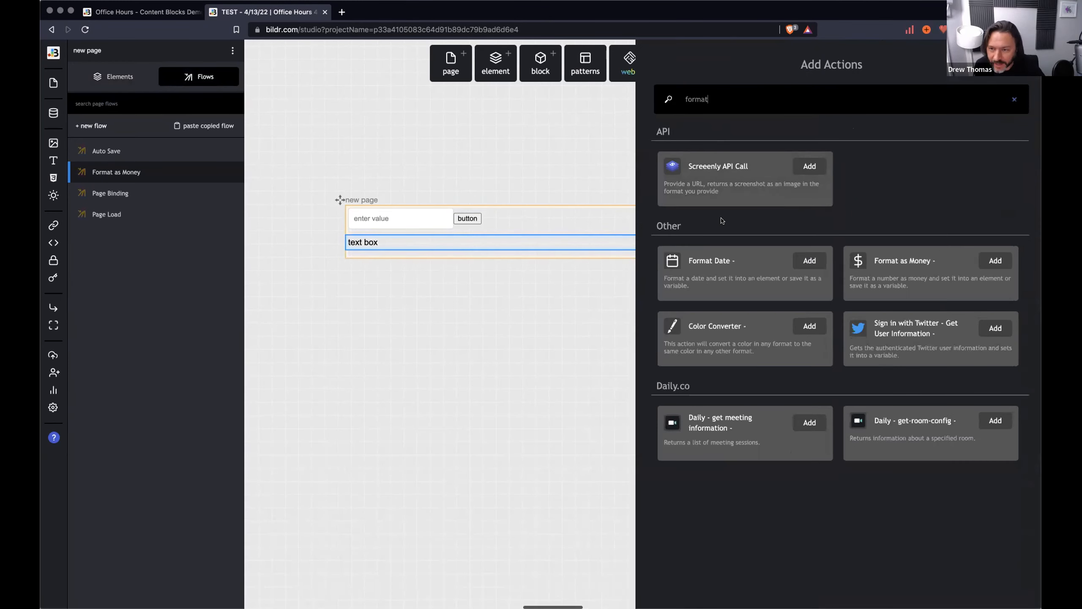
{"action": "left_click", "coordinate": [984, 260]}
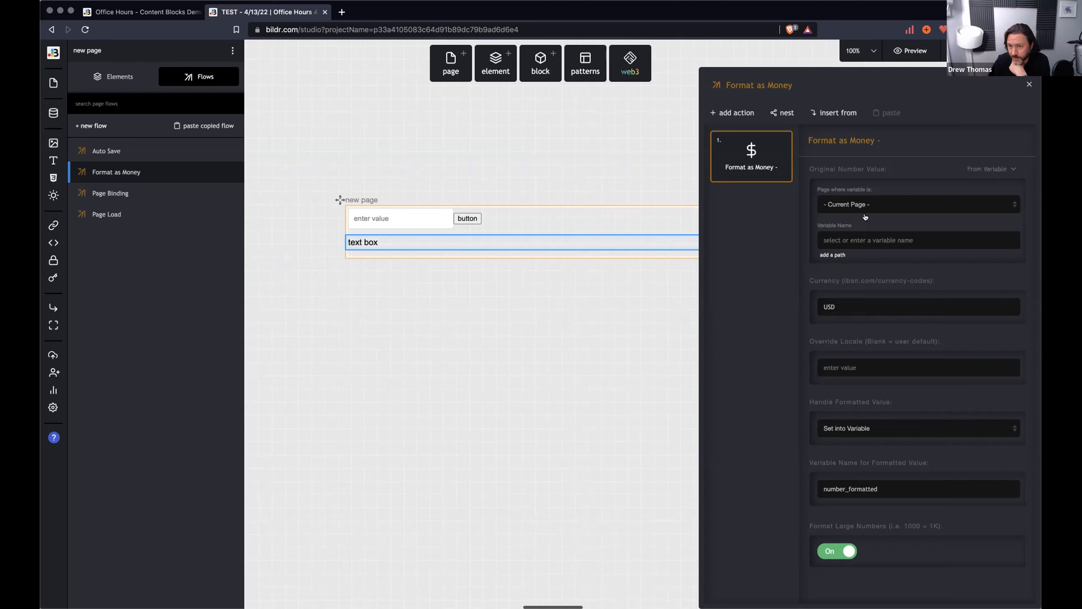
- Take the action's original number value from an element value, using the Text Input on the current page
{"action": "left_click", "coordinate": [978, 167]}
{"action": "left_click", "coordinate": [965, 215]}
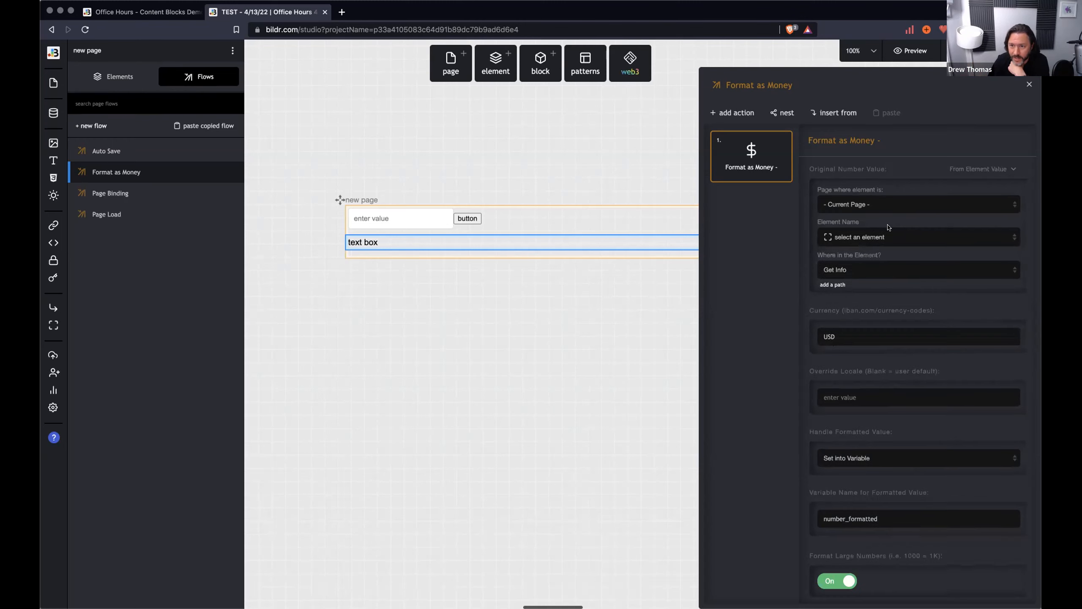
{"action": "left_click", "coordinate": [856, 236]}
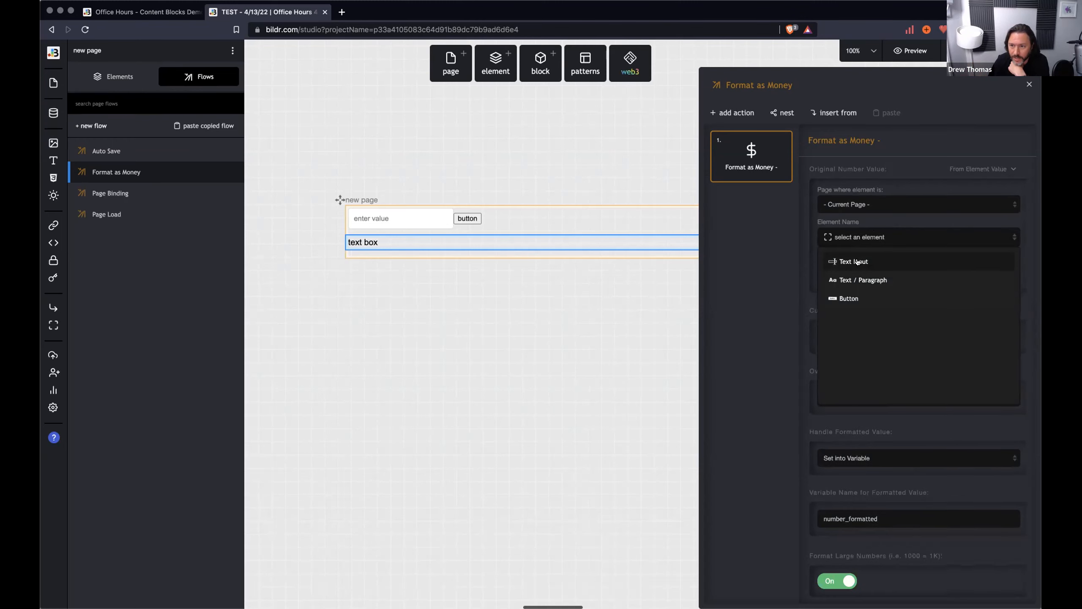
{"action": "left_click", "coordinate": [857, 261]}
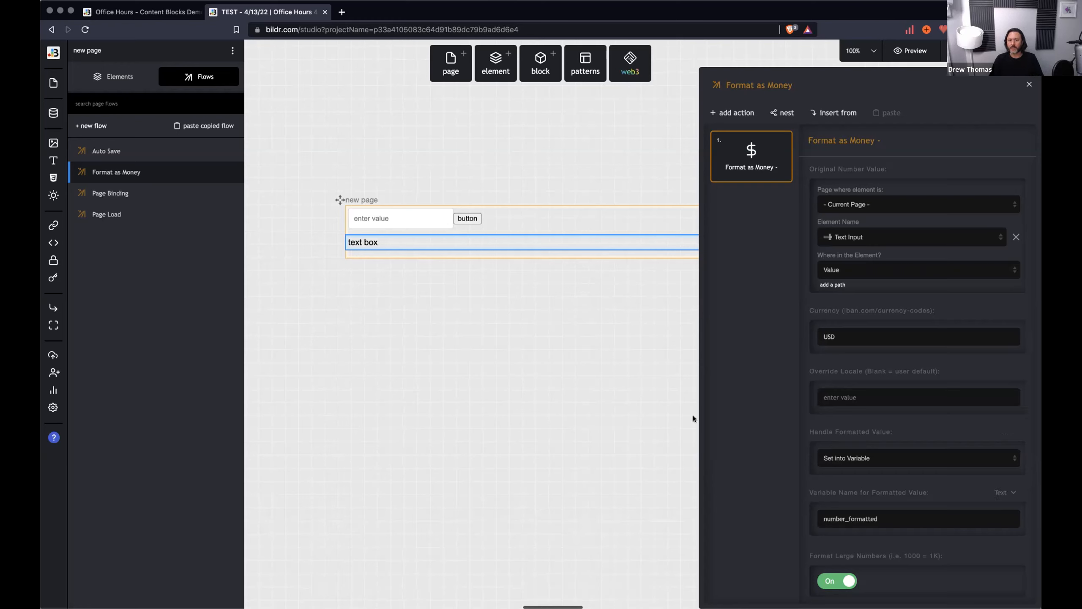
- Set the formatted value into the Text / Paragraph element and turn off Format Large Numbers
{"action": "left_click", "coordinate": [884, 458]}
{"action": "left_click", "coordinate": [886, 467]}
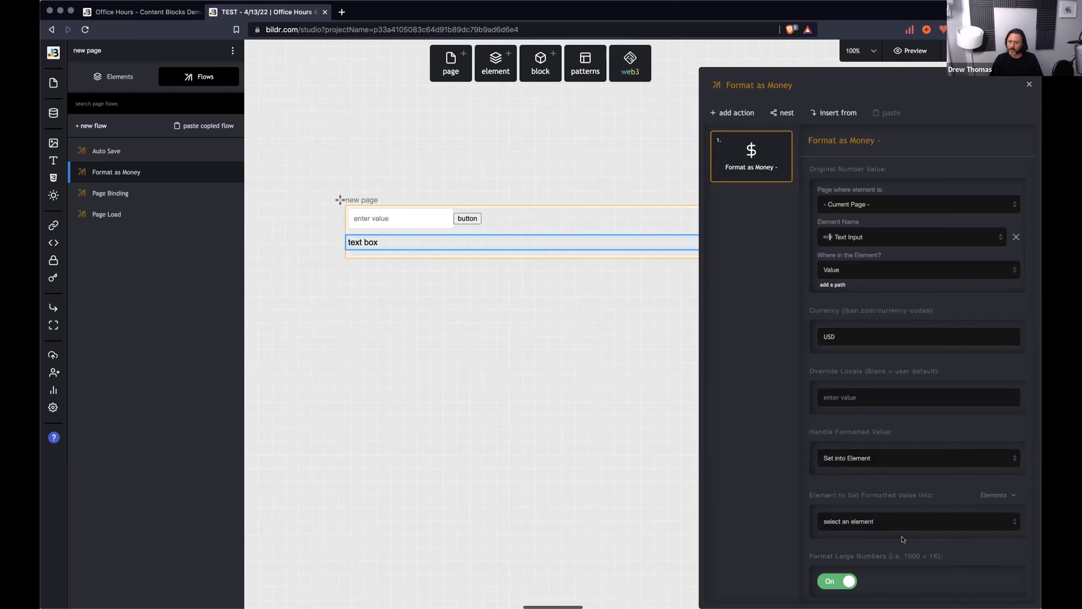
{"action": "left_click", "coordinate": [888, 522]}
{"action": "scroll", "coordinate": [858, 527], "scroll_direction": "down", "scroll_amount": 2}
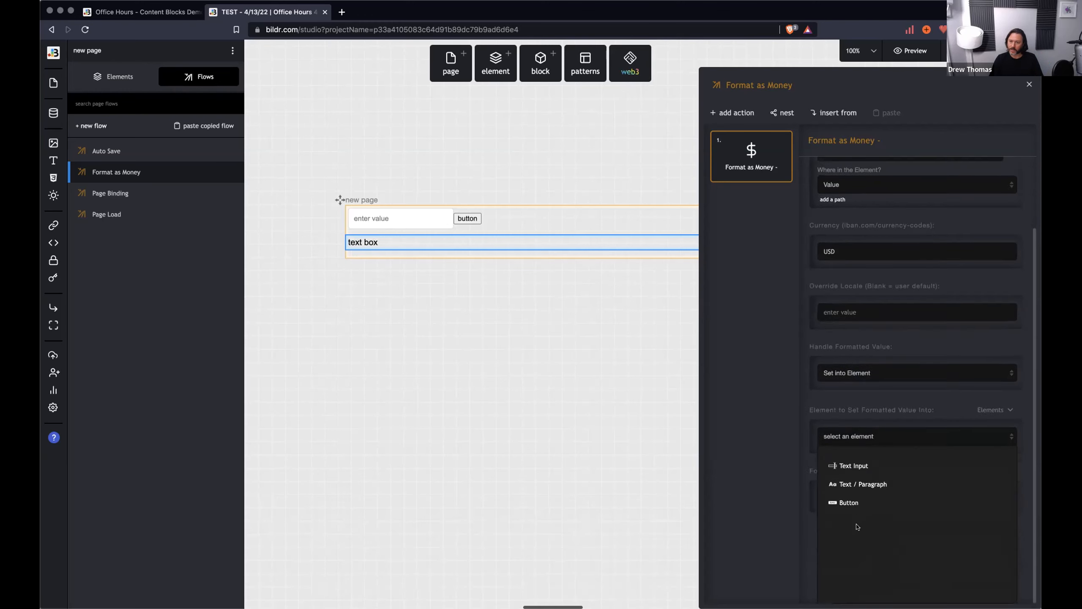
{"action": "left_click", "coordinate": [864, 486]}
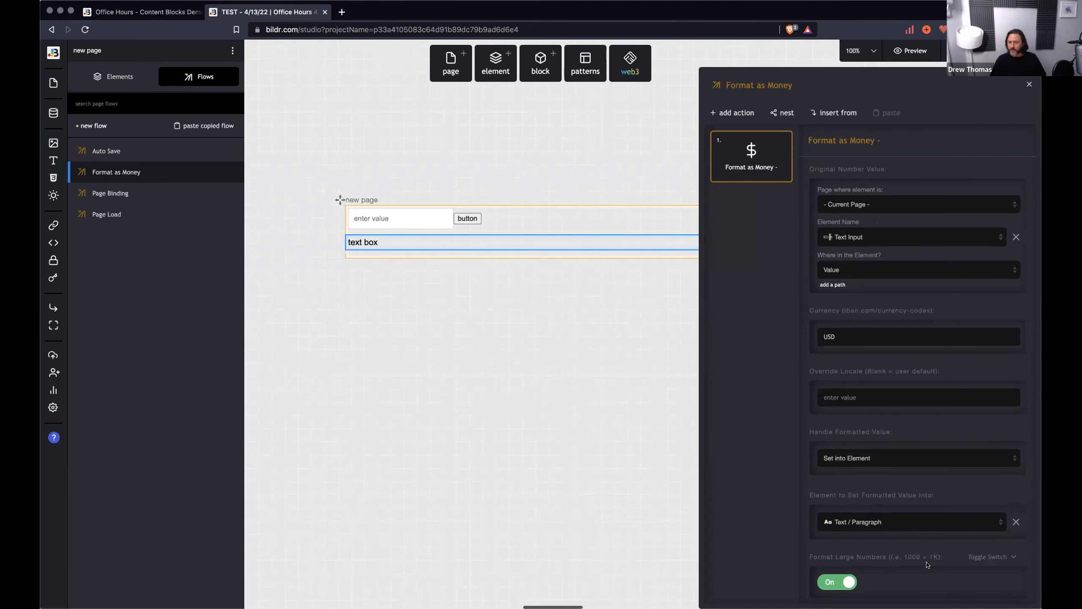
{"action": "left_click", "coordinate": [827, 581]}
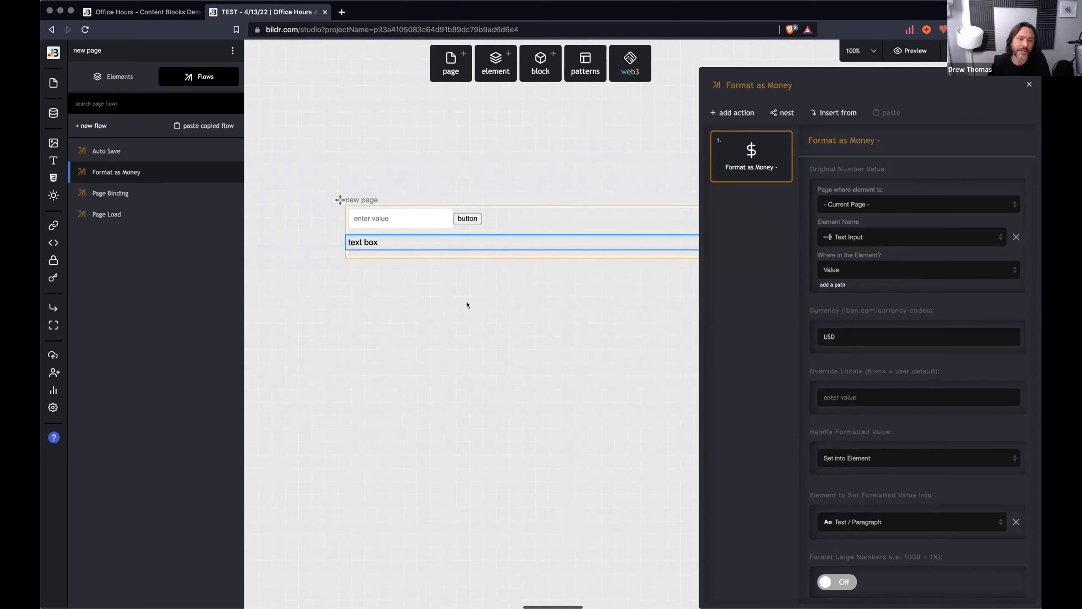
- Assign the Format as Money flow to the button's click event and move the button above Text / Paragraph in the element order
{"action": "left_click", "coordinate": [467, 218]}
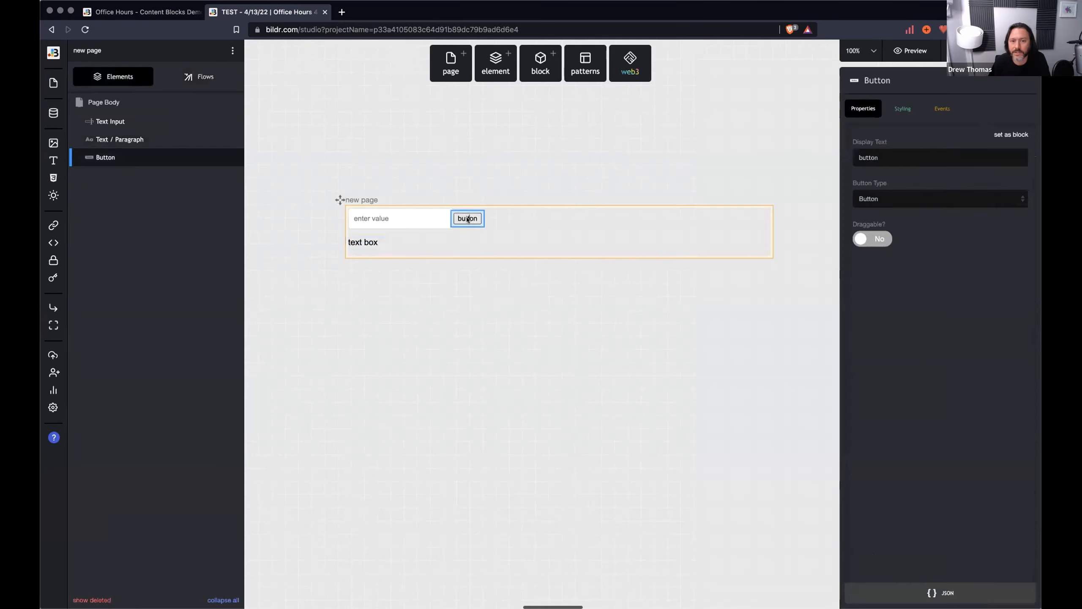
{"action": "left_click", "coordinate": [940, 108]}
{"action": "left_click", "coordinate": [886, 168]}
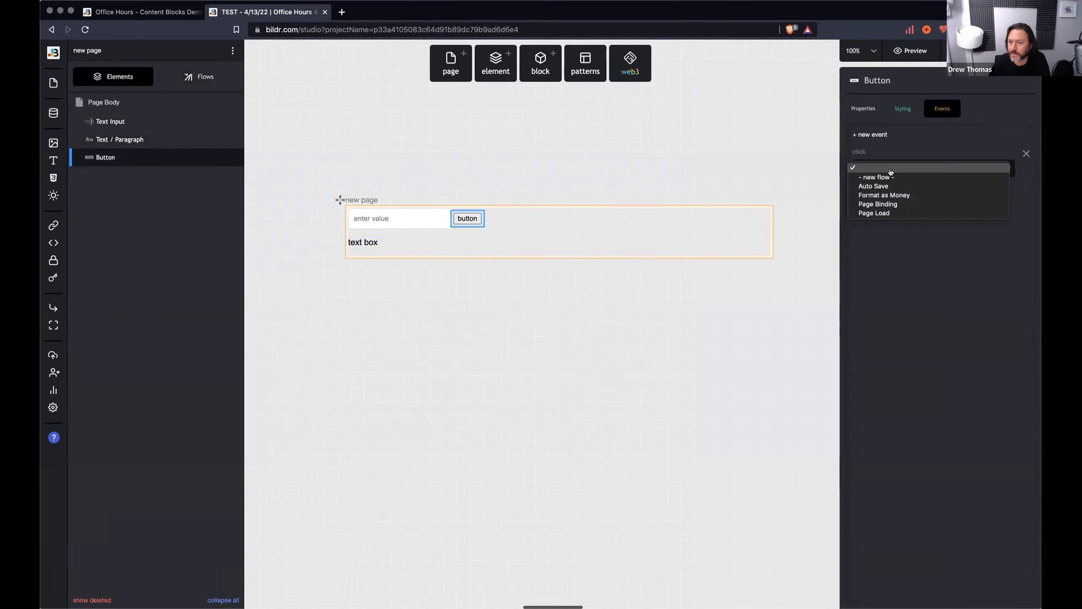
{"action": "left_click", "coordinate": [897, 195]}
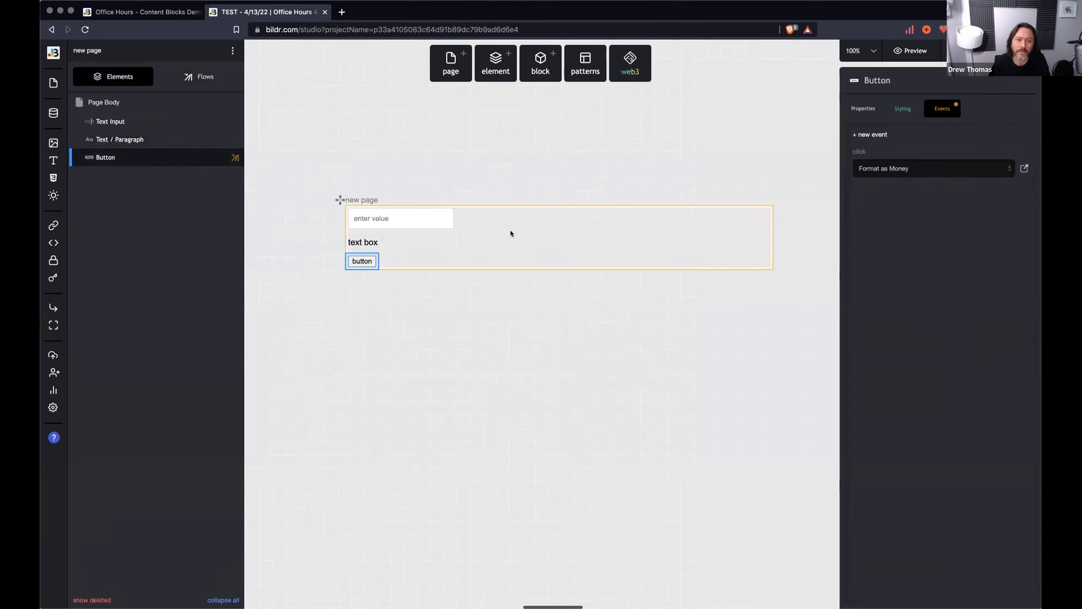
{"action": "mouse_move", "coordinate": [108, 156]}
{"action": "left_click_drag", "start_coordinate": [109, 158], "coordinate": [128, 134]}
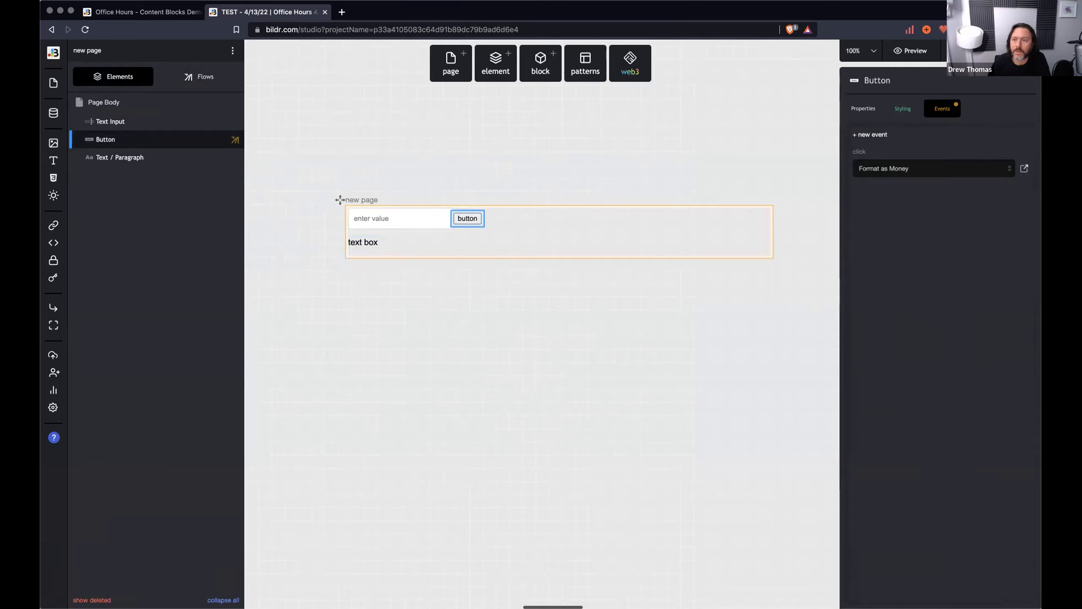
{"action": "left_click", "coordinate": [903, 52]}
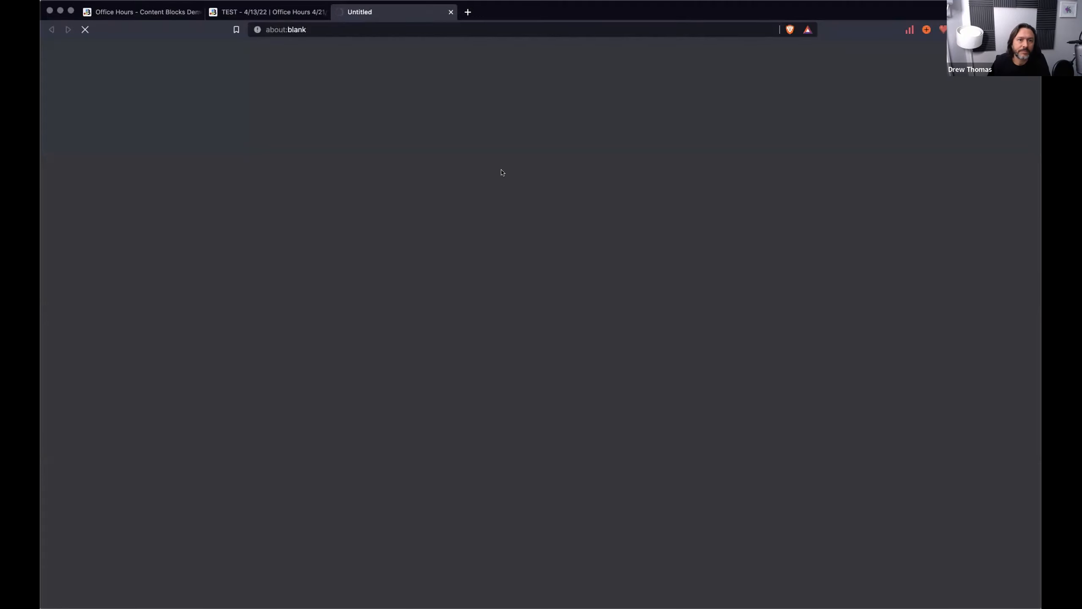
{"action": "left_click", "coordinate": [451, 12]}
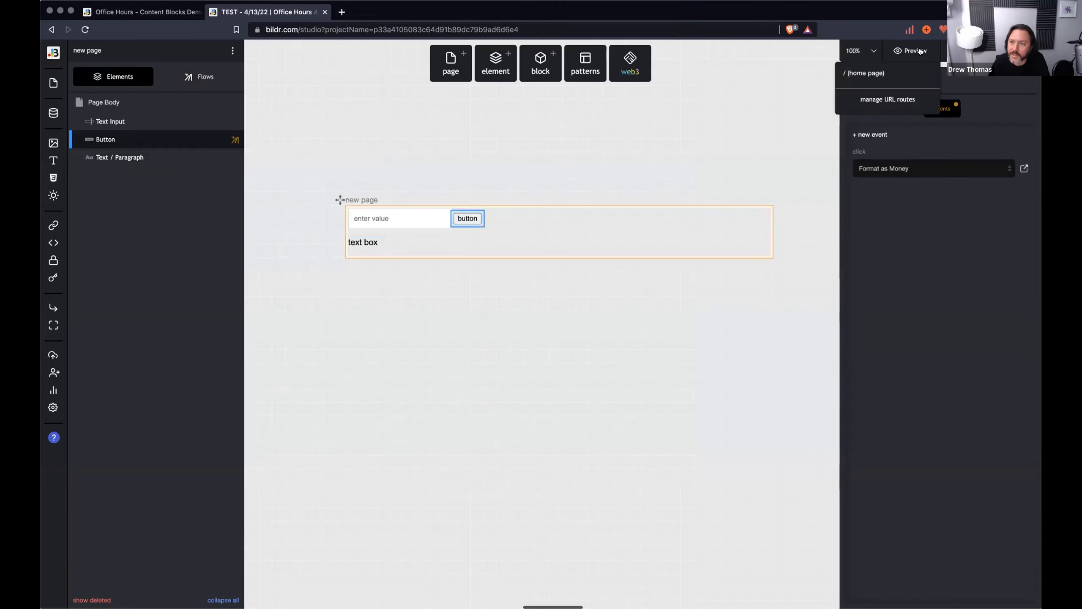
{"action": "left_click", "coordinate": [52, 225]}
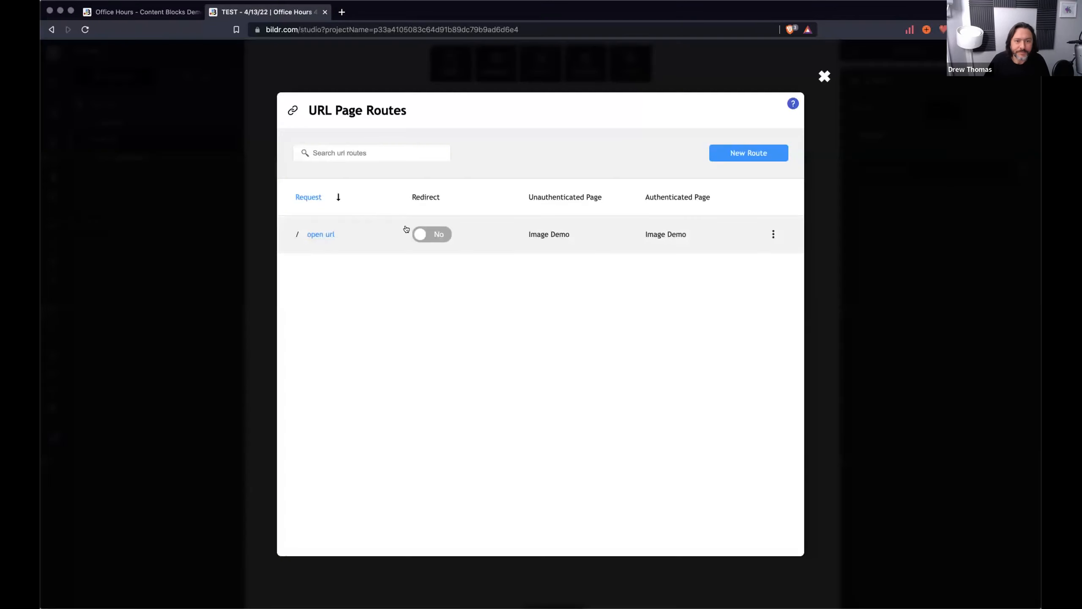
{"action": "left_click", "coordinate": [544, 236]}
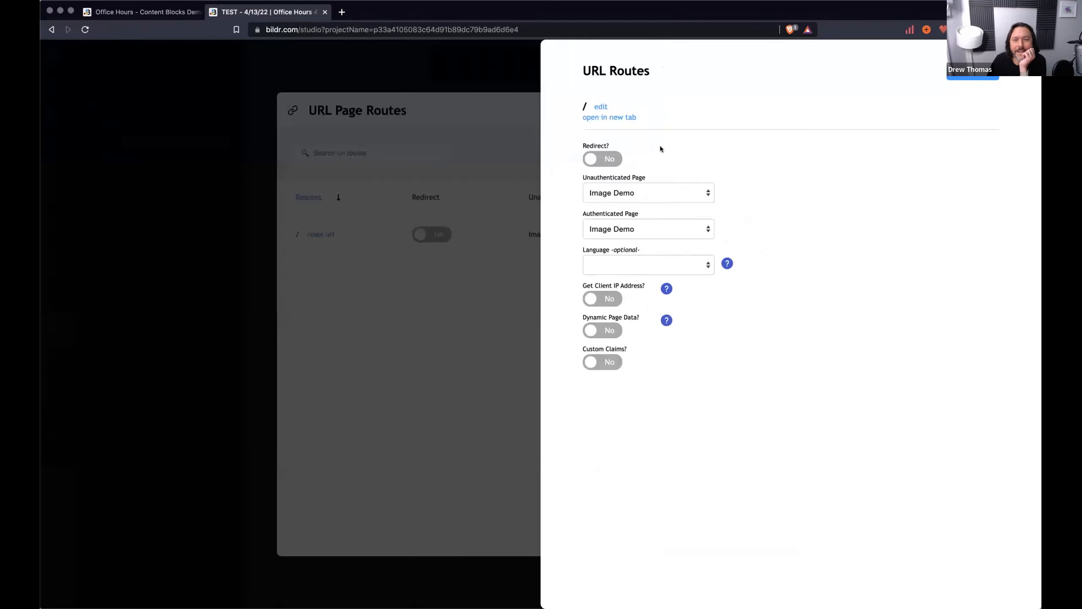
{"action": "left_click", "coordinate": [651, 192]}
{"action": "left_click", "coordinate": [868, 167]}
{"action": "left_click", "coordinate": [511, 123]}
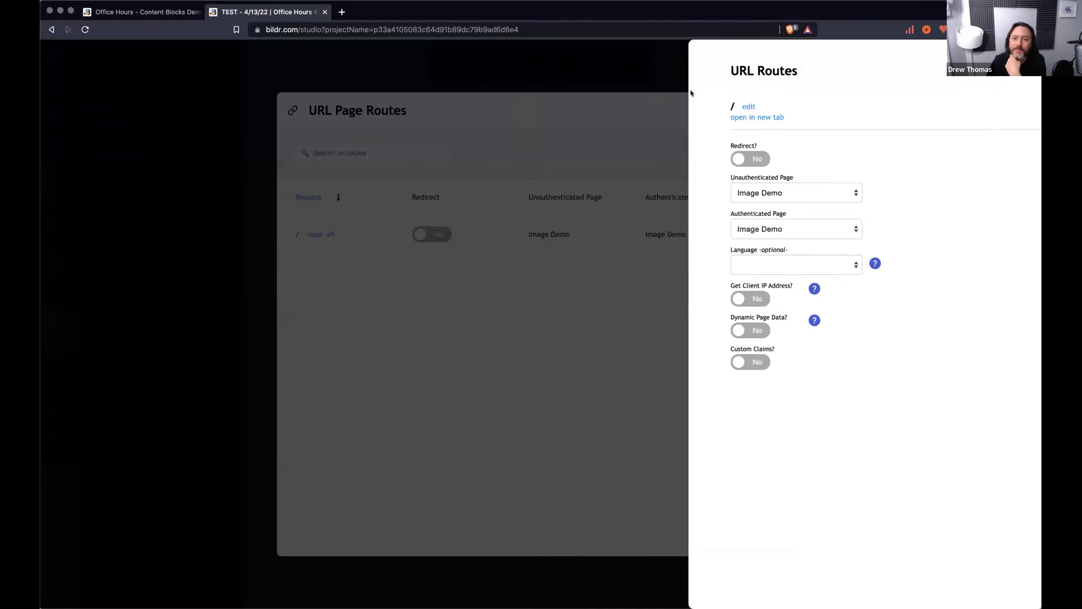
{"action": "left_click", "coordinate": [739, 48]}
- Rename the page as "Format as Money"
{"action": "left_click", "coordinate": [356, 197]}
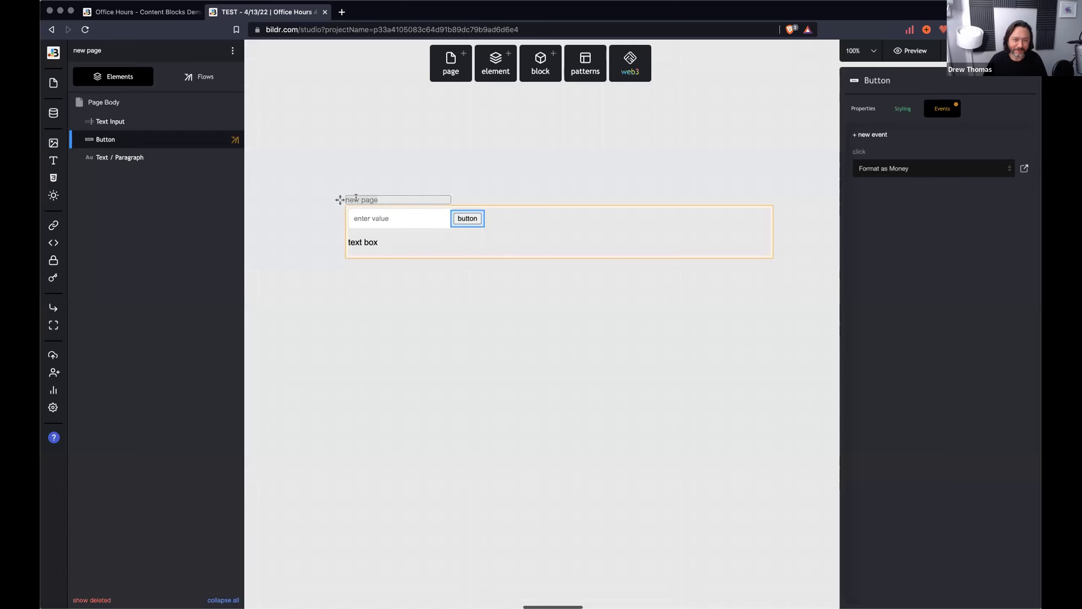
{"action": "type", "text": "Frmatting"}
{"action": "key", "text": "BackSpace"}
{"action": "key", "text": "BackSpace"}
{"action": "key", "text": "BackSpace"}
{"action": "key", "text": "BackSpace"}
{"action": "key", "text": "BackSpace"}
{"action": "key", "text": "BackSpace"}
{"action": "key", "text": "BackSpace"}
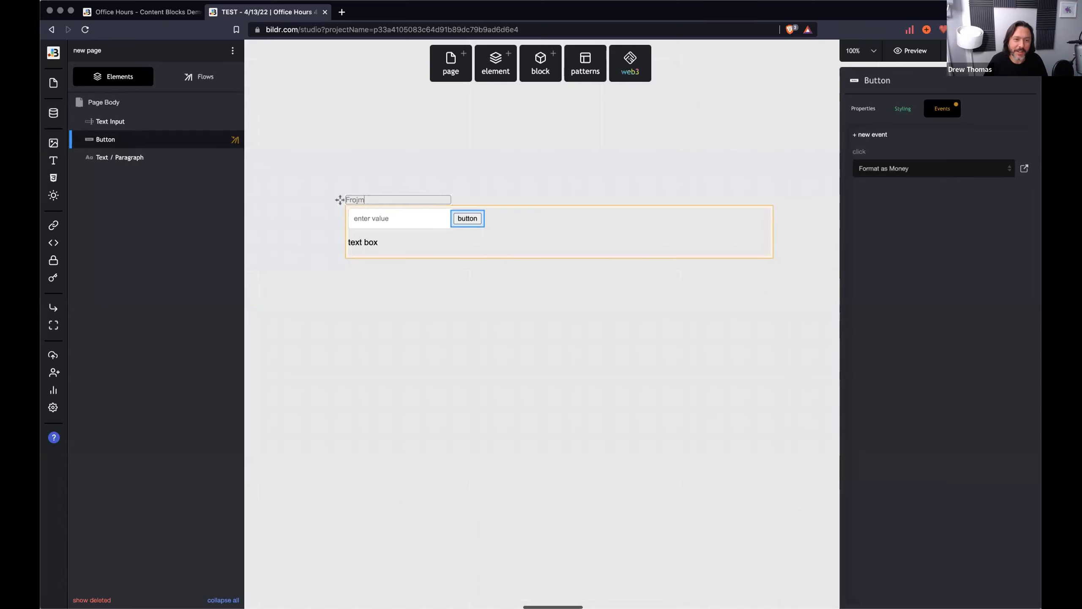
{"action": "type", "text": "ormat "}
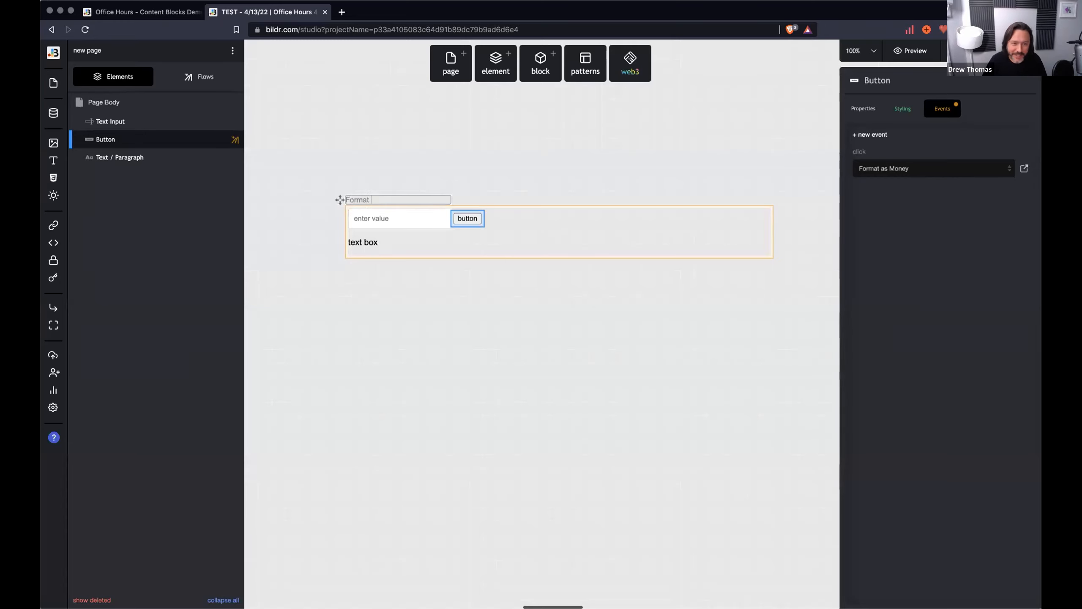
{"action": "type", "text": "as Money"}
{"action": "key", "text": "Return"}
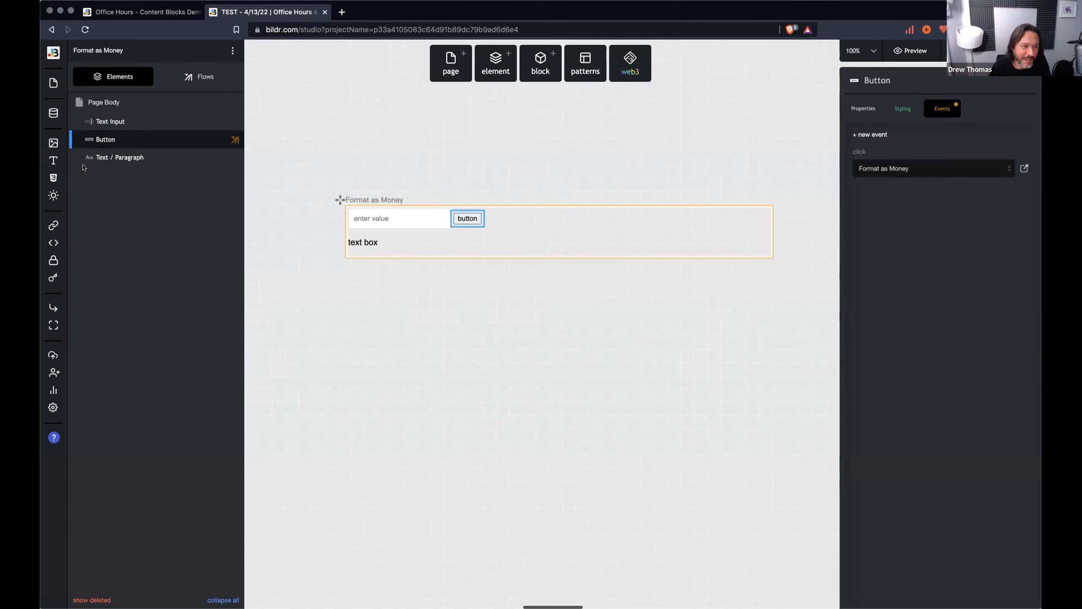
- Set both the unauthenticated and authenticated page of the / URL route to Format as Money and save the route
{"action": "left_click", "coordinate": [54, 225]}
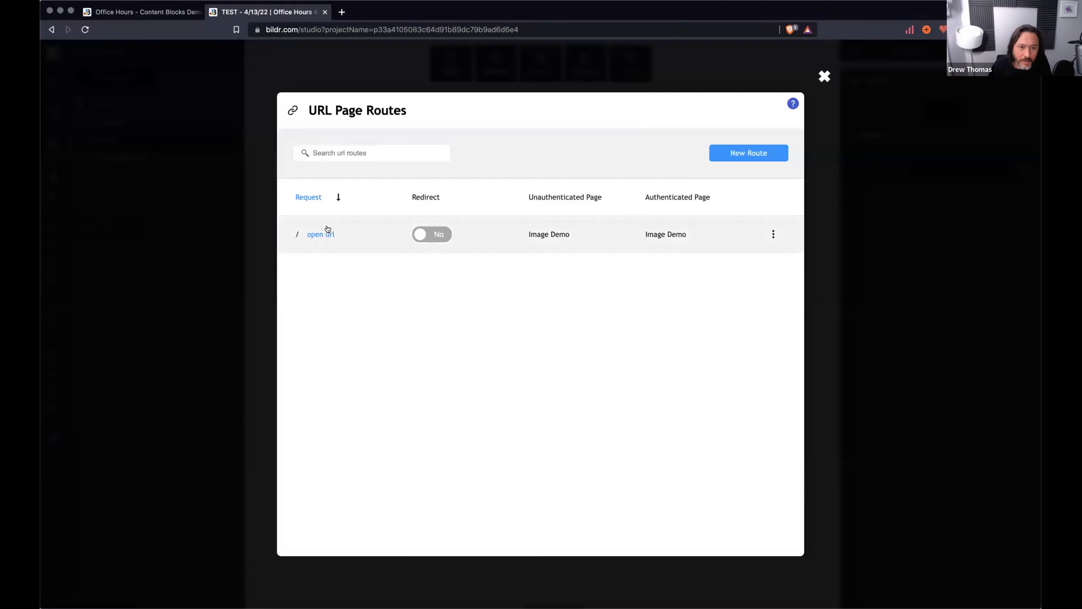
{"action": "left_click", "coordinate": [512, 232]}
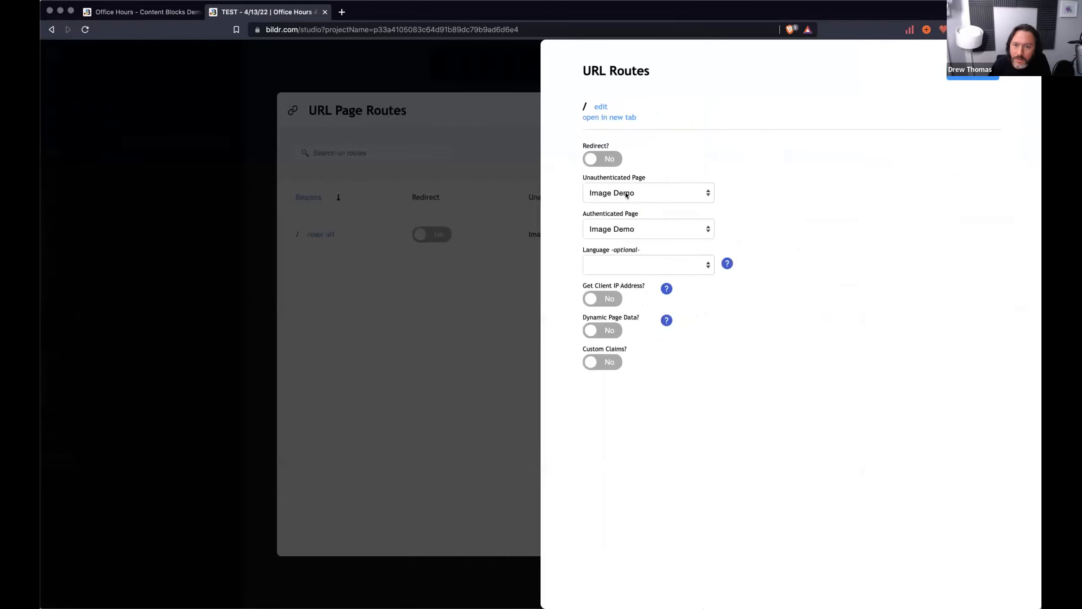
{"action": "left_click", "coordinate": [627, 195]}
{"action": "left_click", "coordinate": [627, 182]}
{"action": "left_click", "coordinate": [634, 228]}
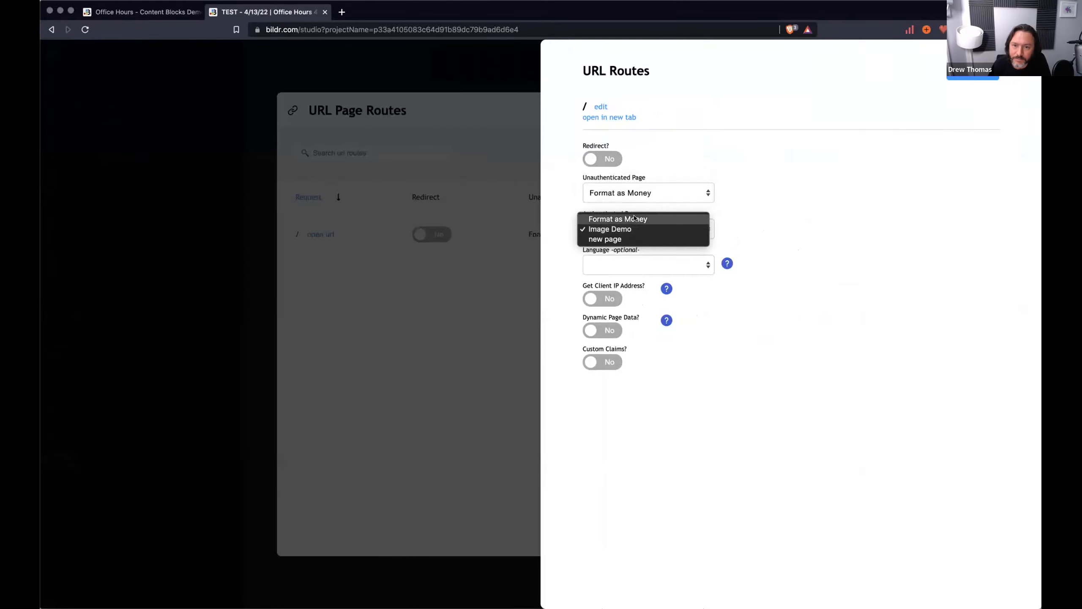
{"action": "left_click", "coordinate": [635, 219]}
{"action": "left_click", "coordinate": [972, 71]}
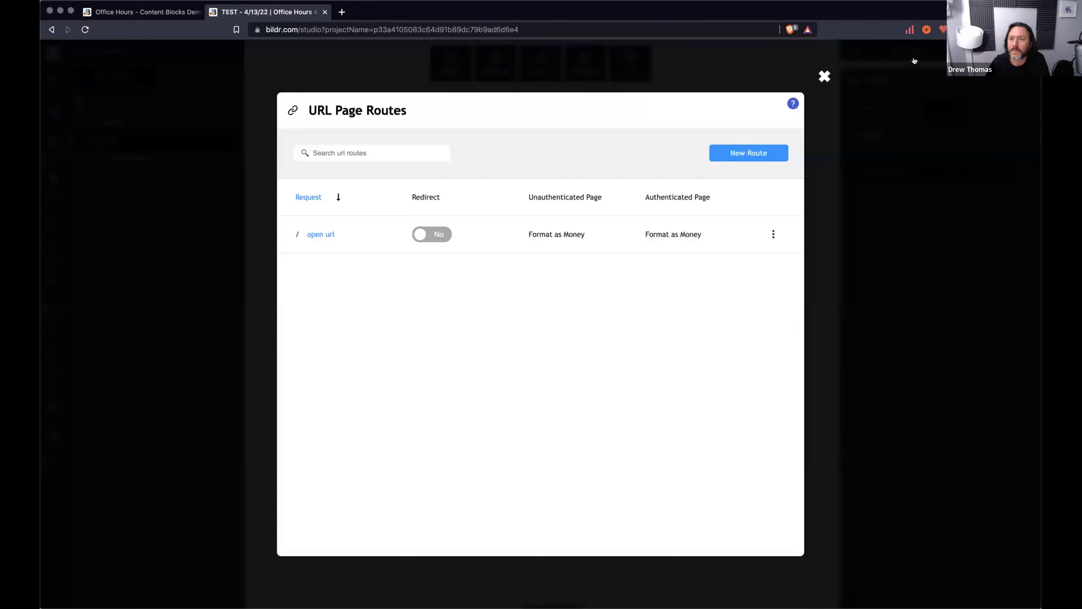
{"action": "left_click", "coordinate": [825, 78]}
- Preview the home page and enter 1234.2345 in its text input
{"action": "left_click", "coordinate": [890, 51]}
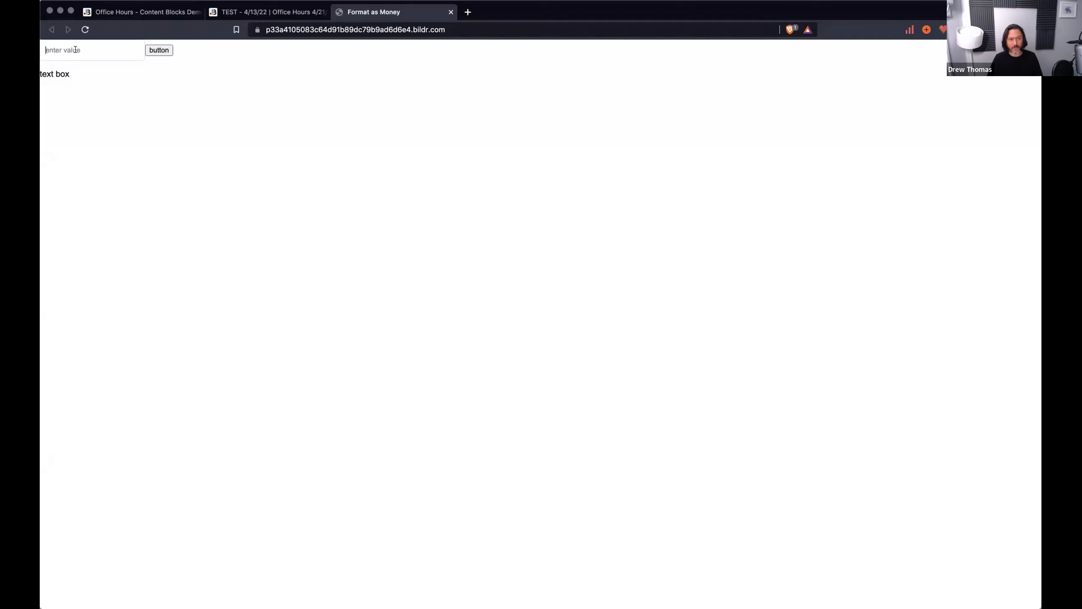
{"action": "left_click", "coordinate": [75, 49]}
{"action": "type", "text": "1234"}
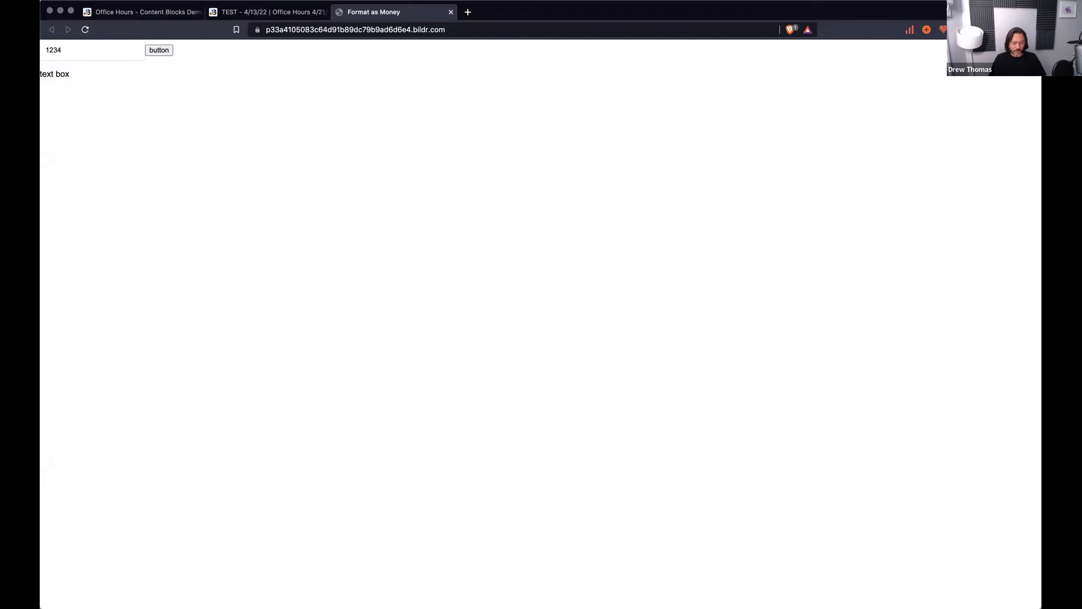
{"action": "type", "text": ".2345"}
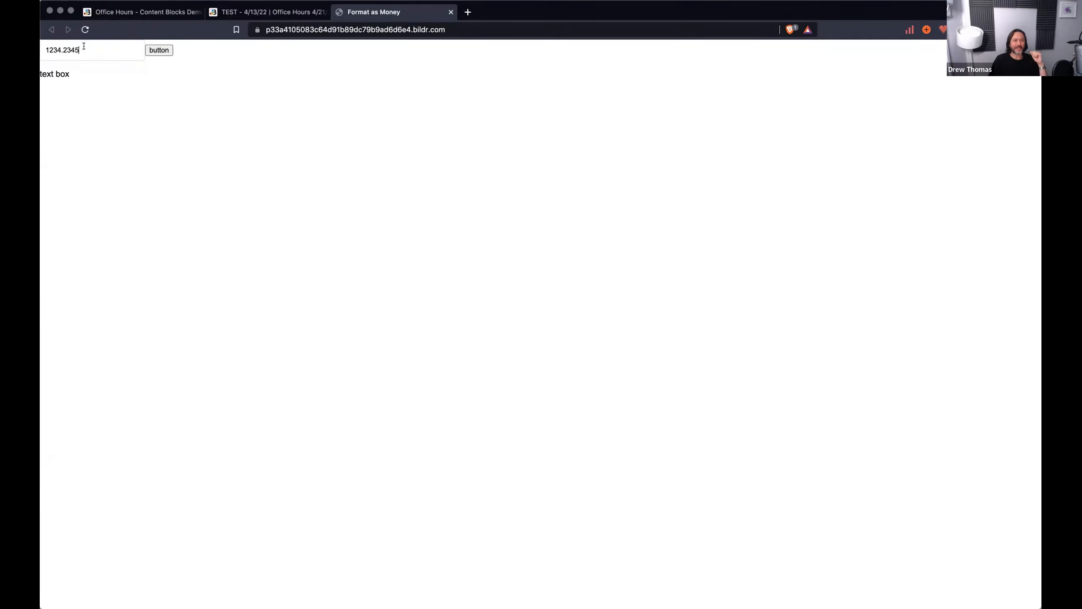
- Run the button's money formatting on the entered number in the preview and inspect the text element's output
{"action": "left_click", "coordinate": [159, 50]}
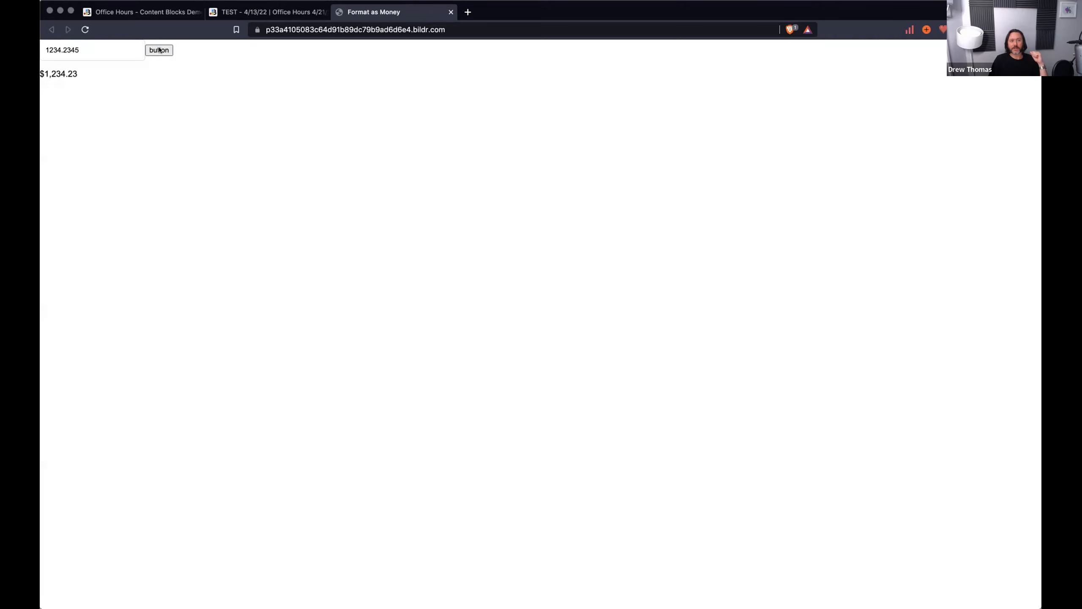
{"action": "left_click_drag", "start_coordinate": [42, 73], "coordinate": [95, 75]}
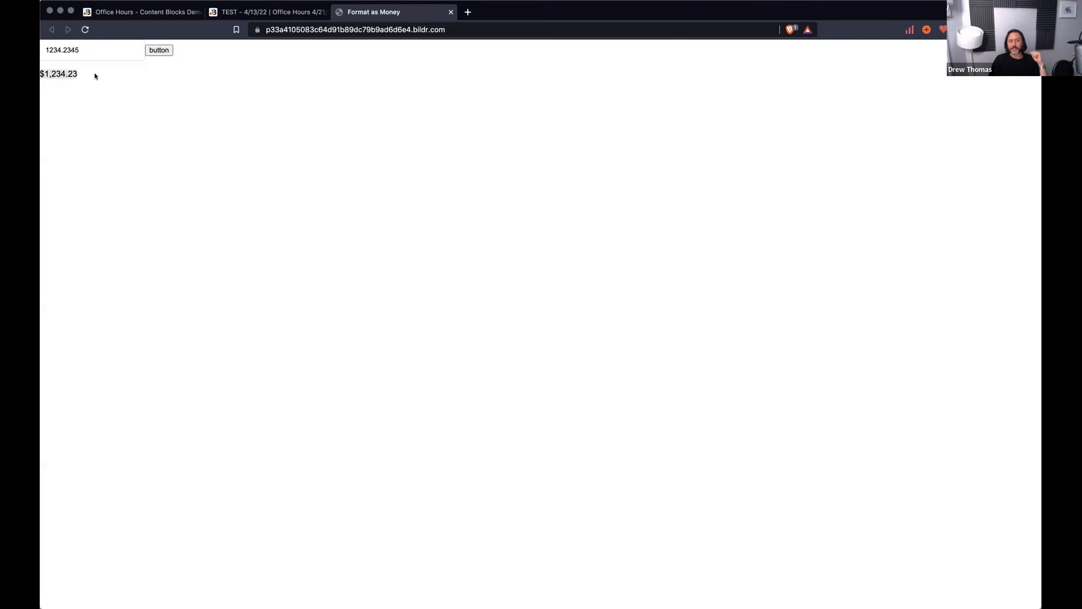
{"action": "left_click", "coordinate": [91, 73]}
- Return to the Bildr studio and change the Format as Money action's formatted value handling to Set into Variable
{"action": "left_click", "coordinate": [279, 12]}
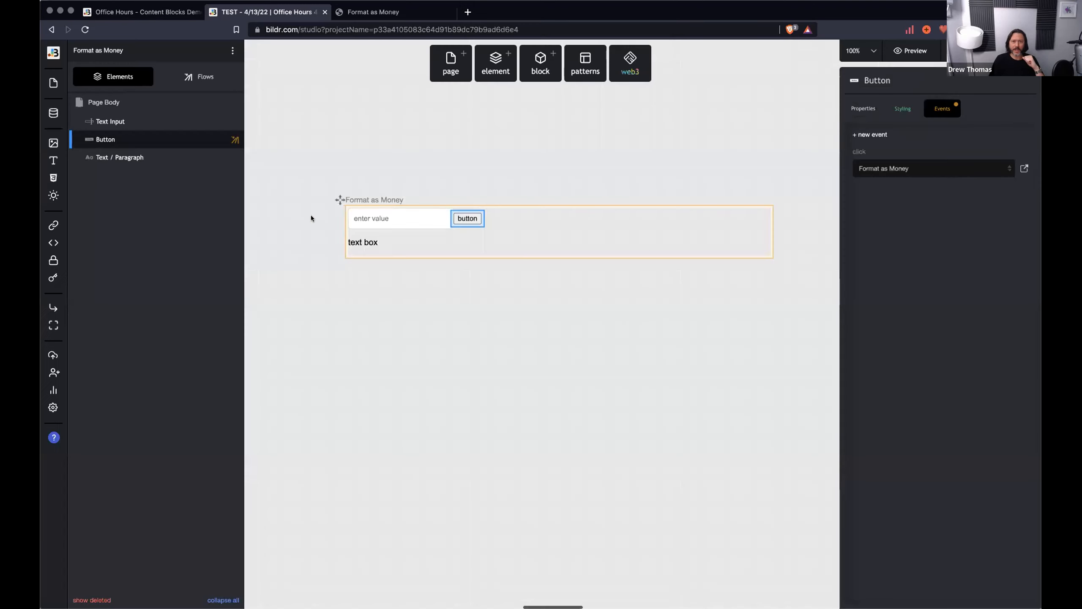
{"action": "left_click", "coordinate": [191, 78]}
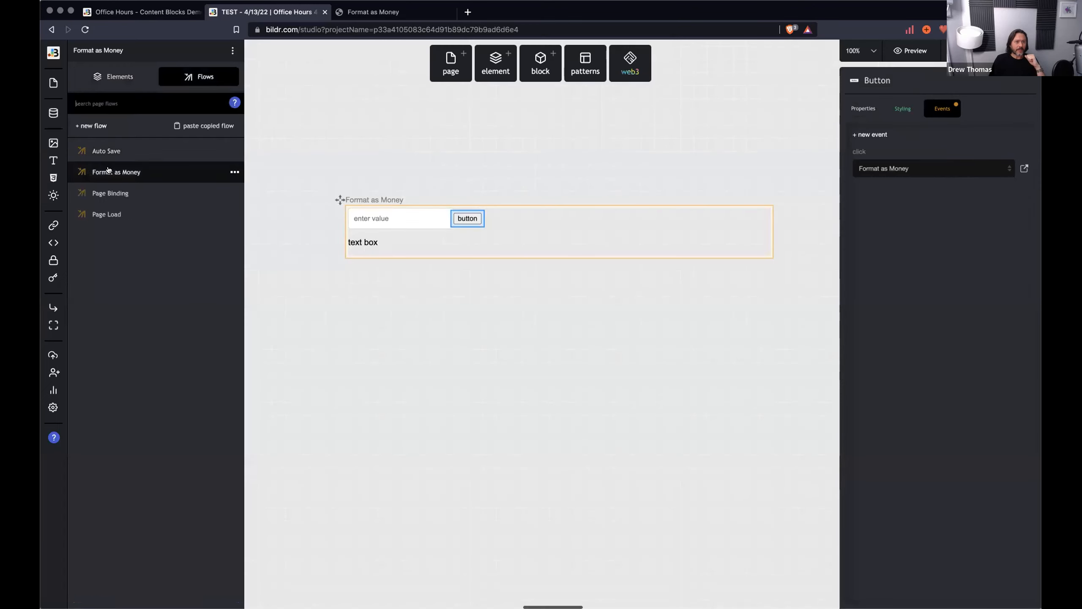
{"action": "left_click", "coordinate": [116, 171]}
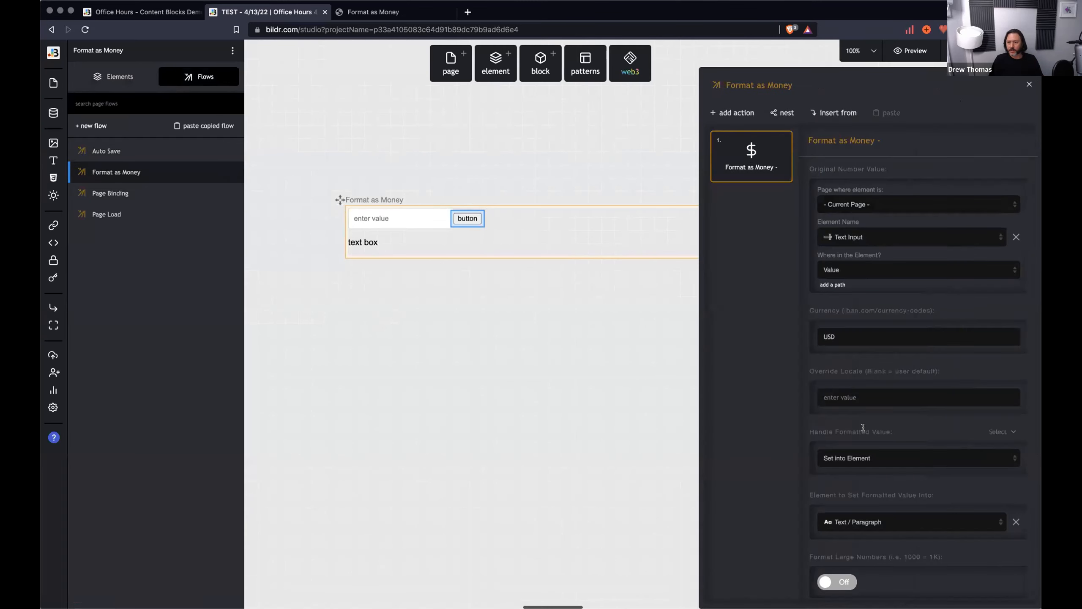
{"action": "left_click", "coordinate": [875, 457]}
{"action": "left_click", "coordinate": [875, 449]}
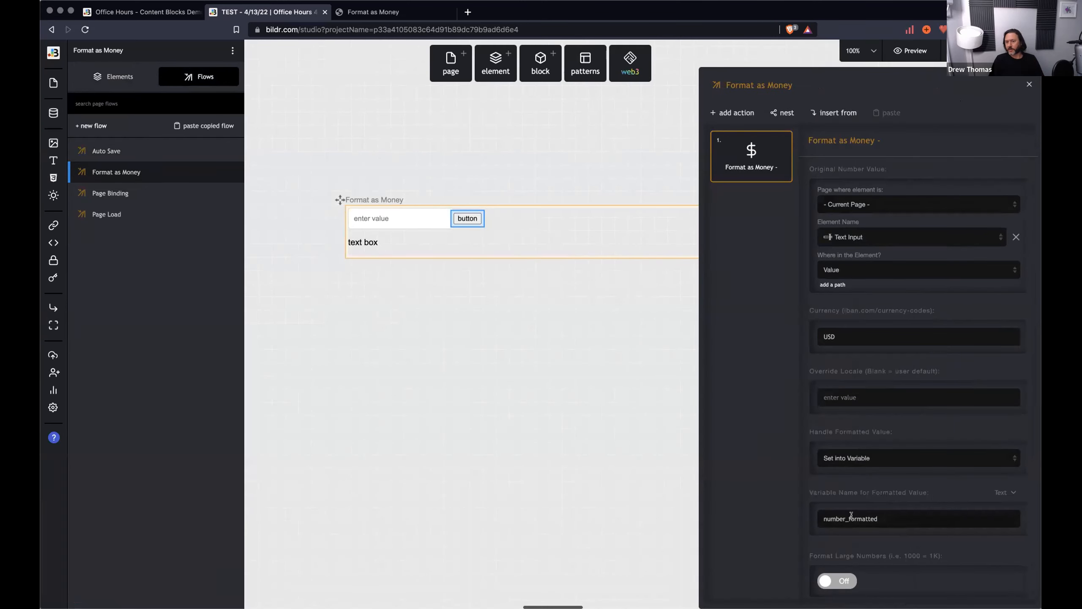
- Add an Element - set value action after the Format as Money action in the flow
{"action": "left_click", "coordinate": [731, 112]}
{"action": "type", "text": "set value"}
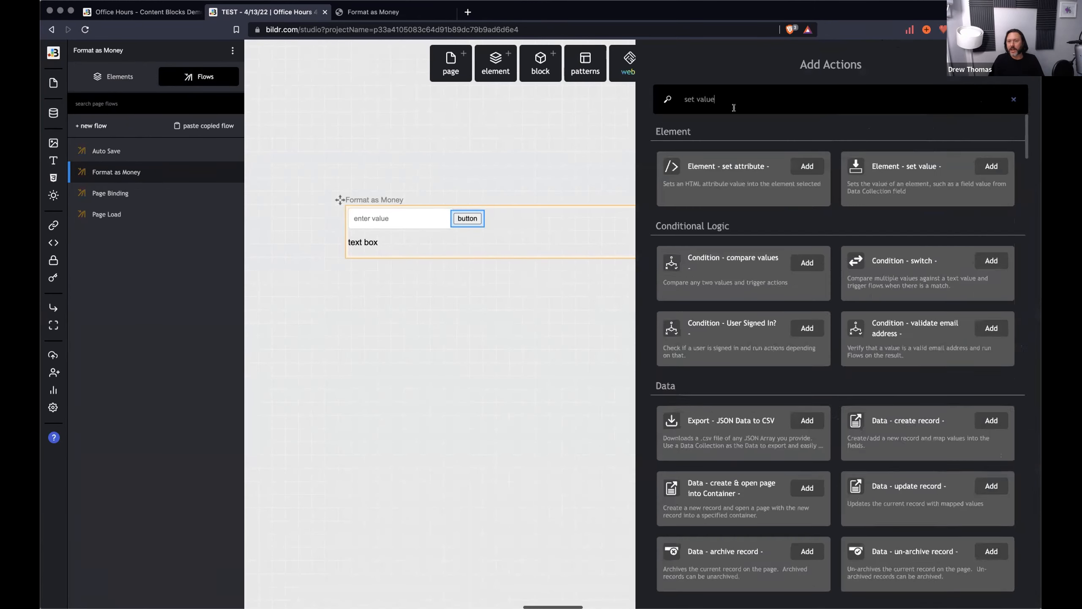
{"action": "left_click", "coordinate": [991, 166]}
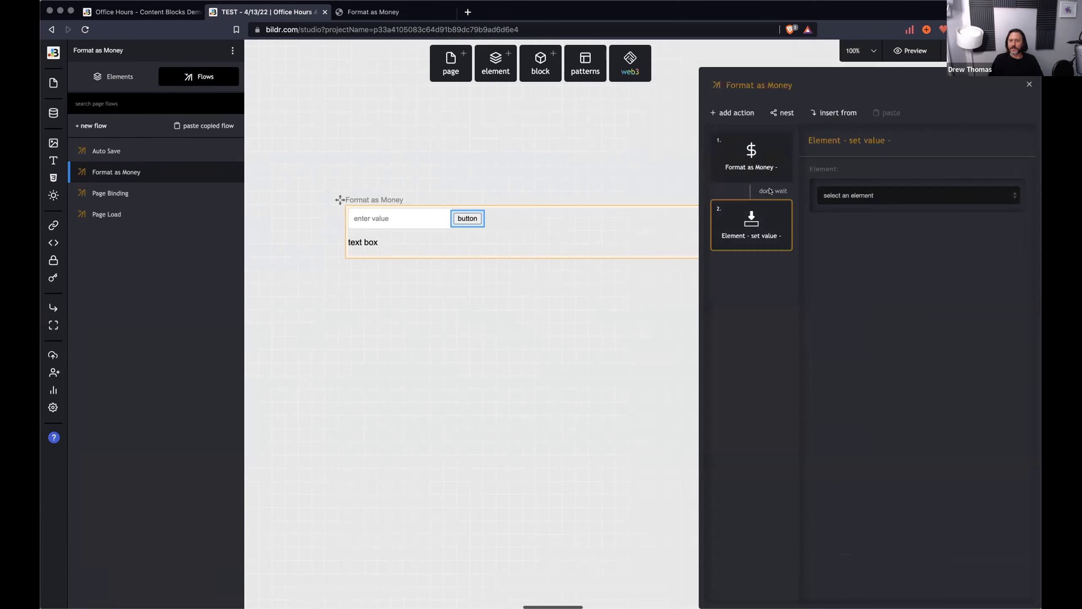
- Configure the set value action to fill Text / Paragraph from the current page's variable number_formatted
{"action": "left_click", "coordinate": [855, 196]}
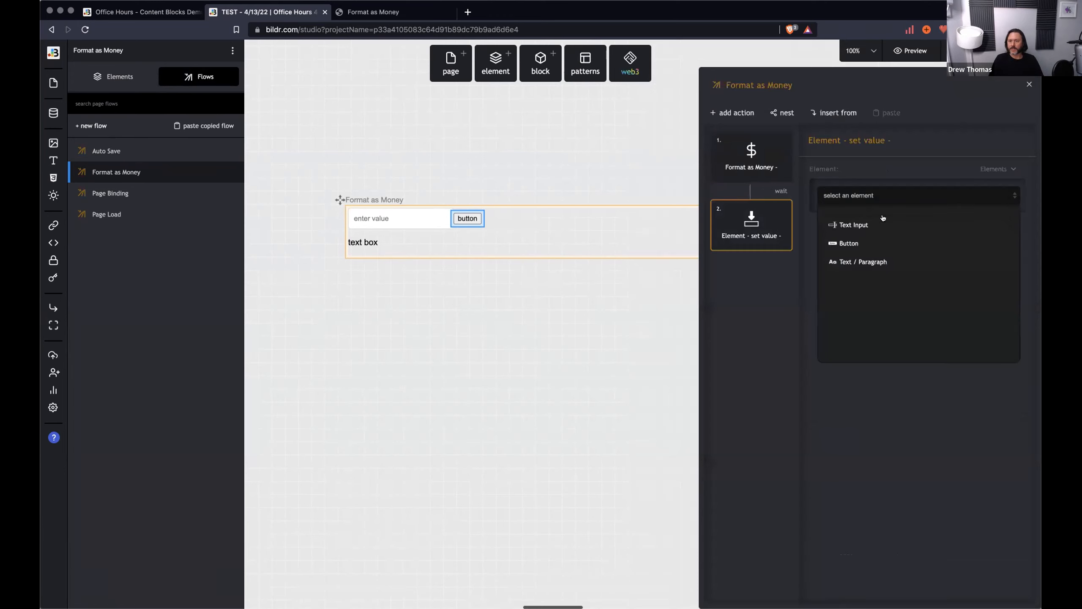
{"action": "left_click", "coordinate": [864, 265]}
{"action": "left_click", "coordinate": [993, 234]}
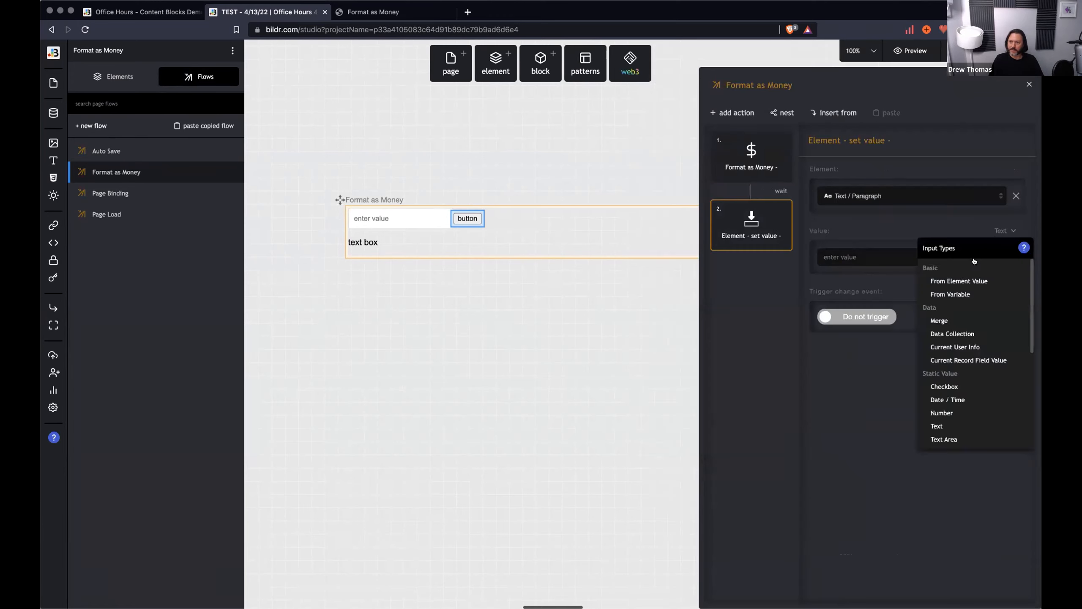
{"action": "left_click", "coordinate": [954, 293]}
{"action": "type", "text": "number_formatted"}
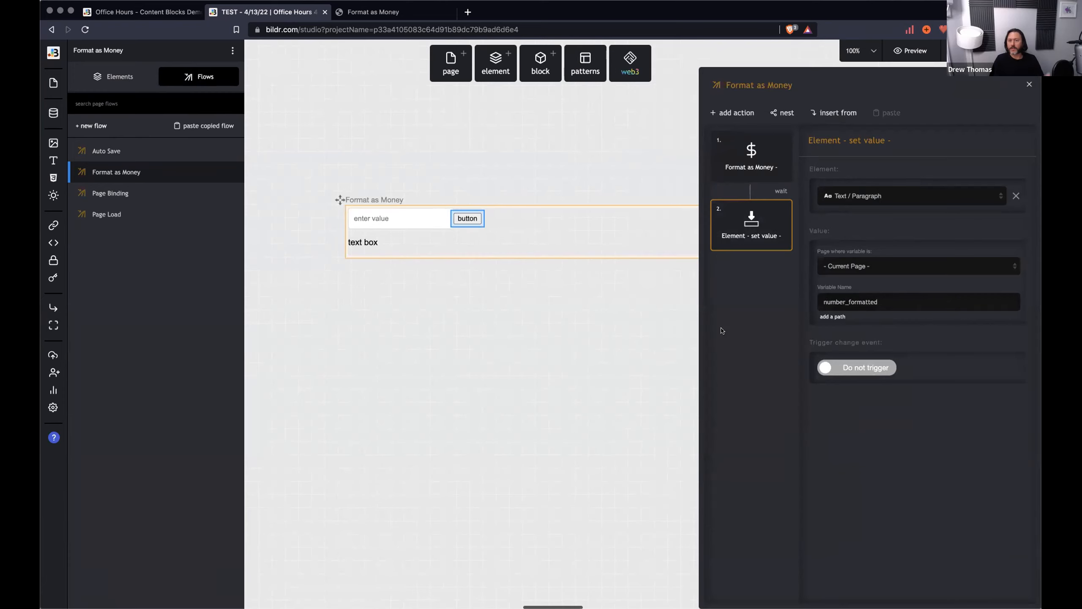
- Return to the page preview, reload it and enter 123234.23423 in its text input
{"action": "left_click", "coordinate": [374, 12]}
{"action": "left_click", "coordinate": [159, 52]}
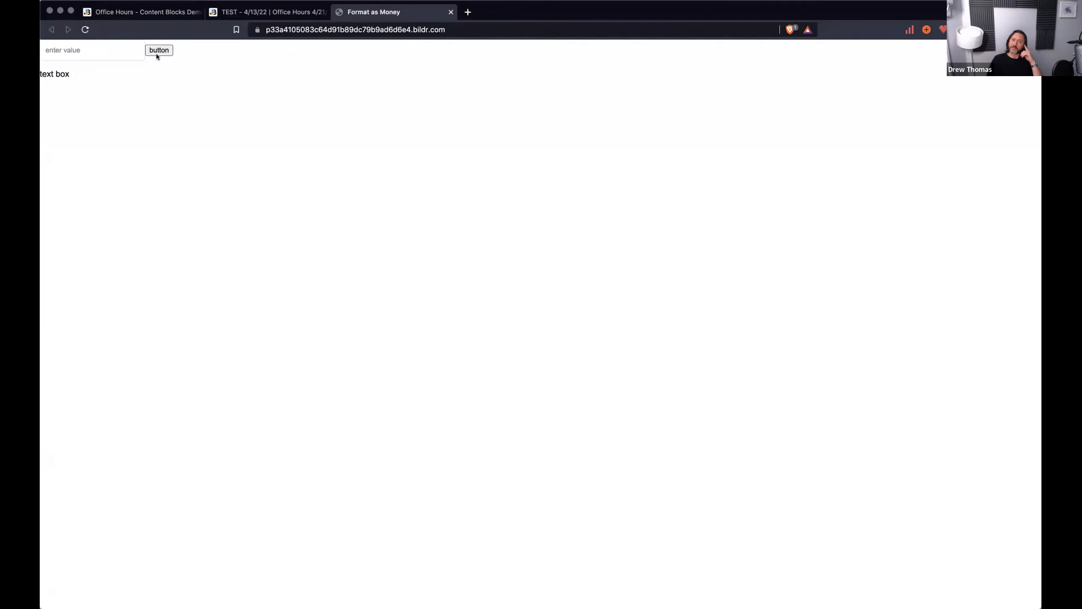
{"action": "type", "text": "123"}
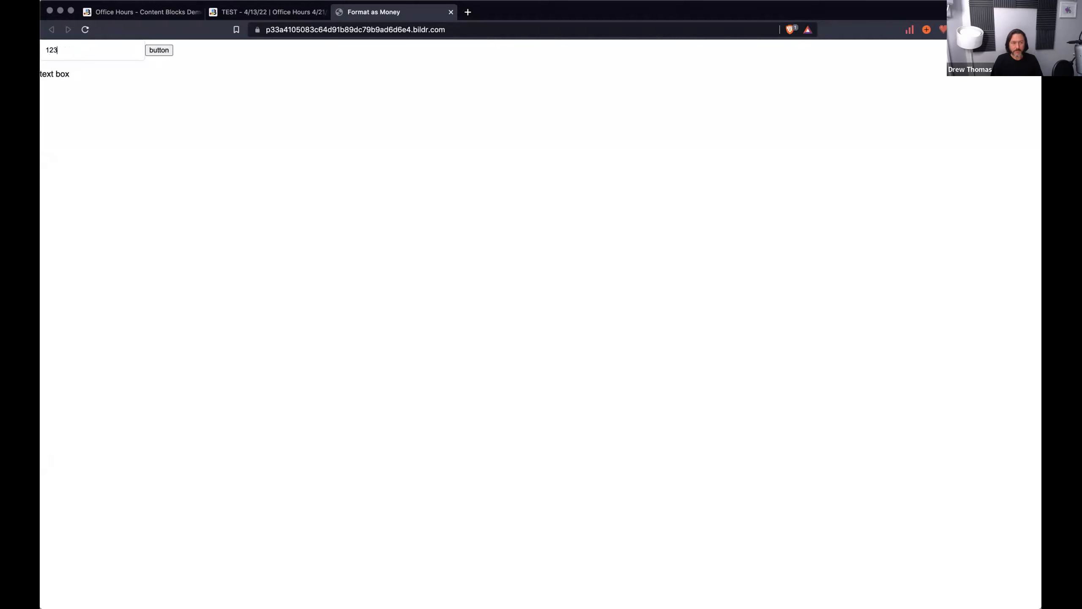
{"action": "type", "text": "234.23423"}
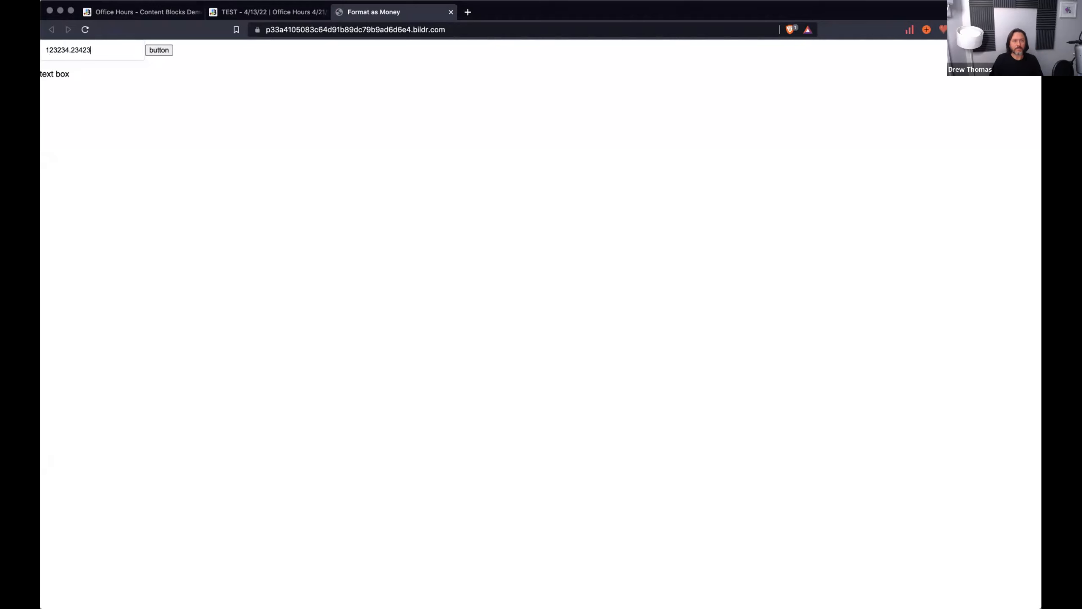